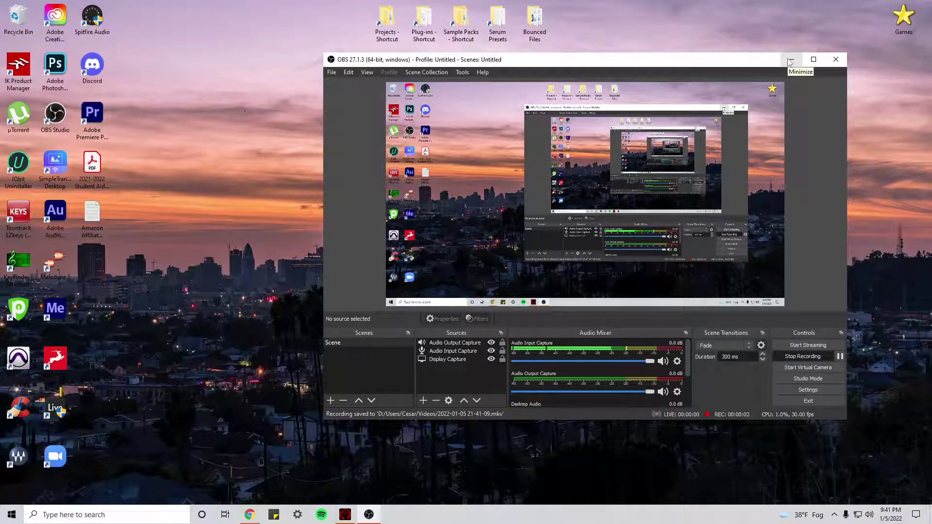
Minimize the OBS recording window so the Windows desktop is clear.
click(790, 61)
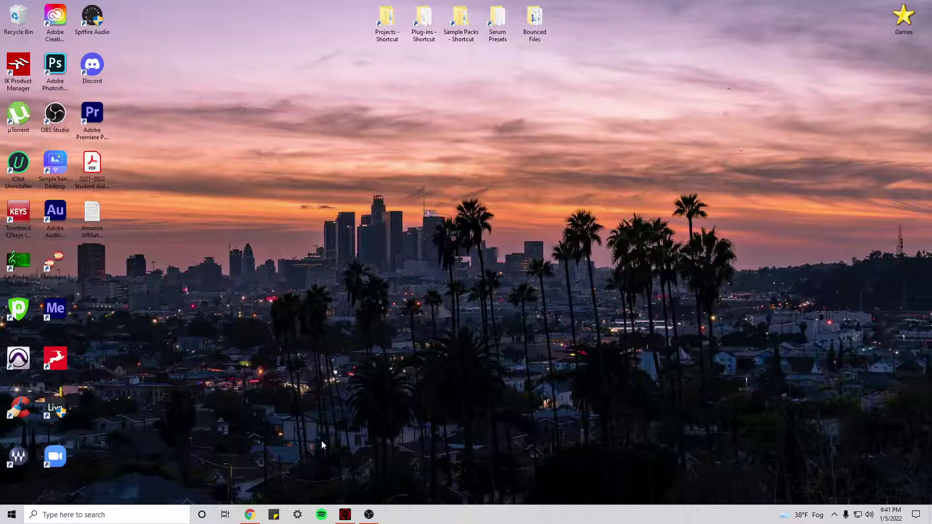
Restore Chrome's Antelope Audio optimisation guide and scroll to its Adjust Power Options section.
mouse_move(258, 516)
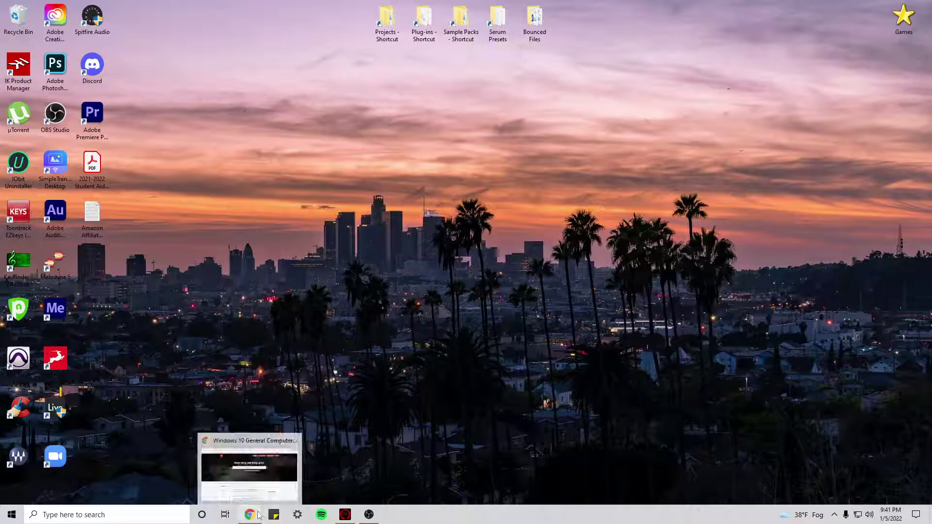
click(250, 469)
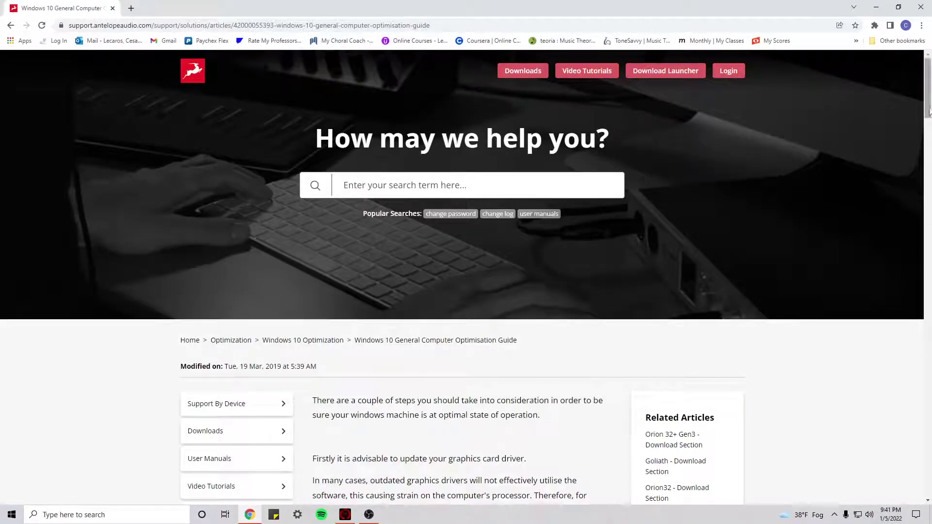
drag(929, 112, 928, 101)
drag(357, 342, 525, 343)
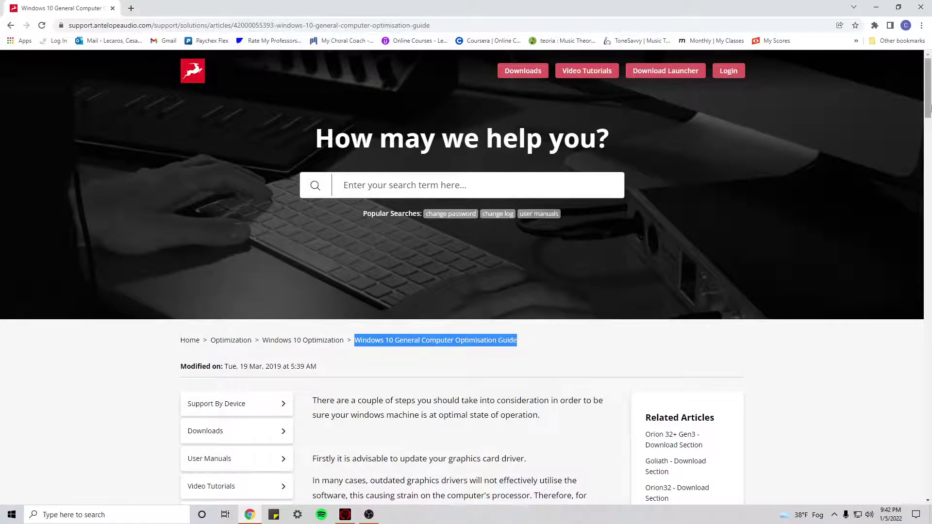
drag(927, 107, 928, 143)
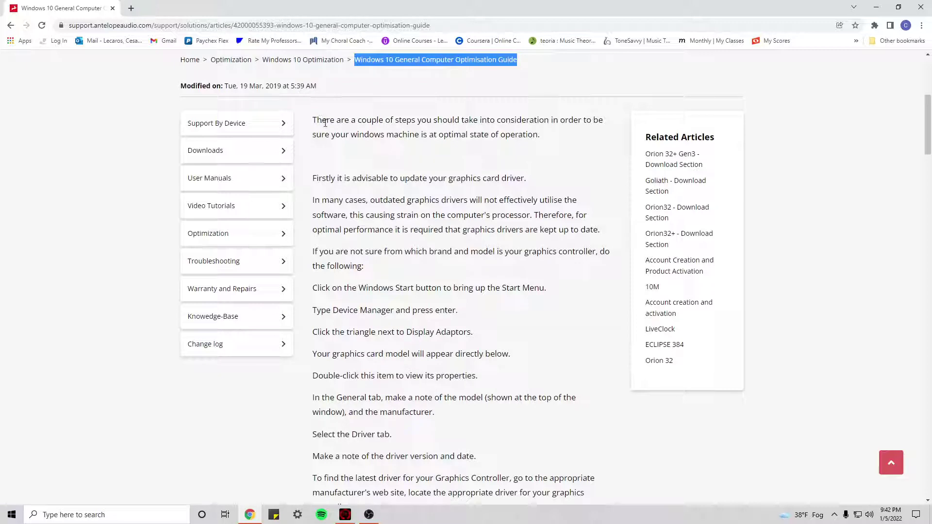
drag(927, 143, 912, 271)
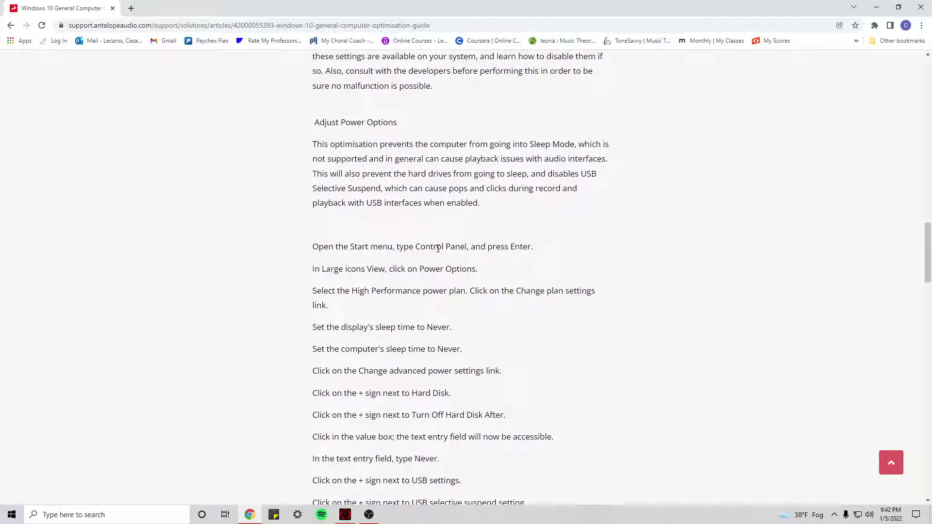
Open Control Panel from a Start search and reach Power Options by searching 'power'.
click(12, 515)
text(control panel)
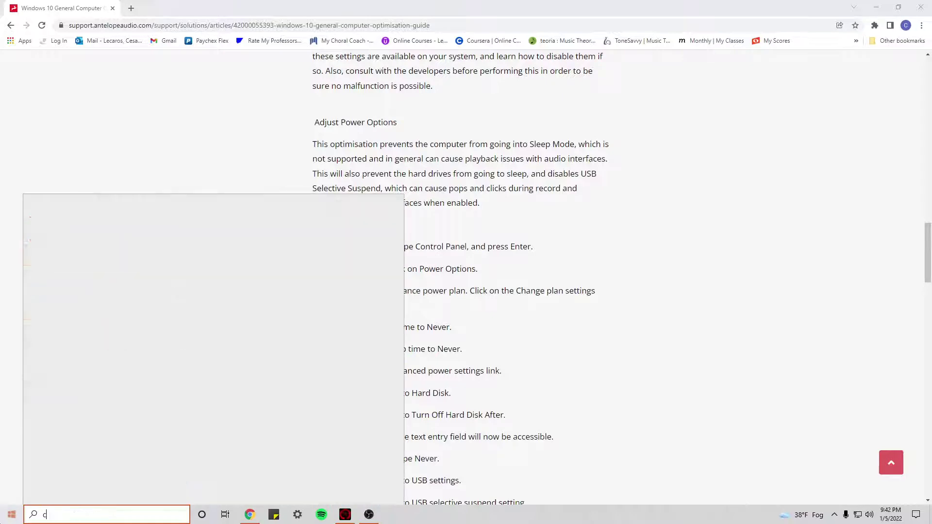
key(Return)
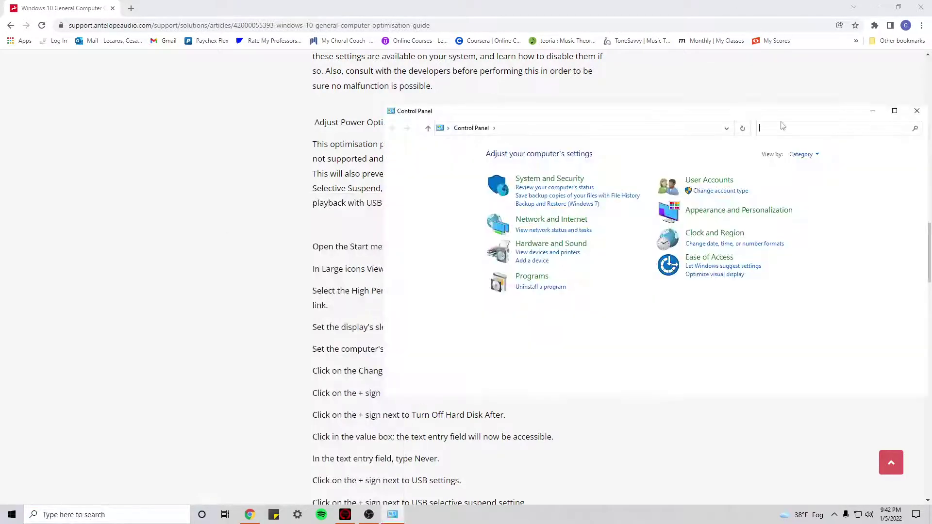
click(786, 128)
text(power)
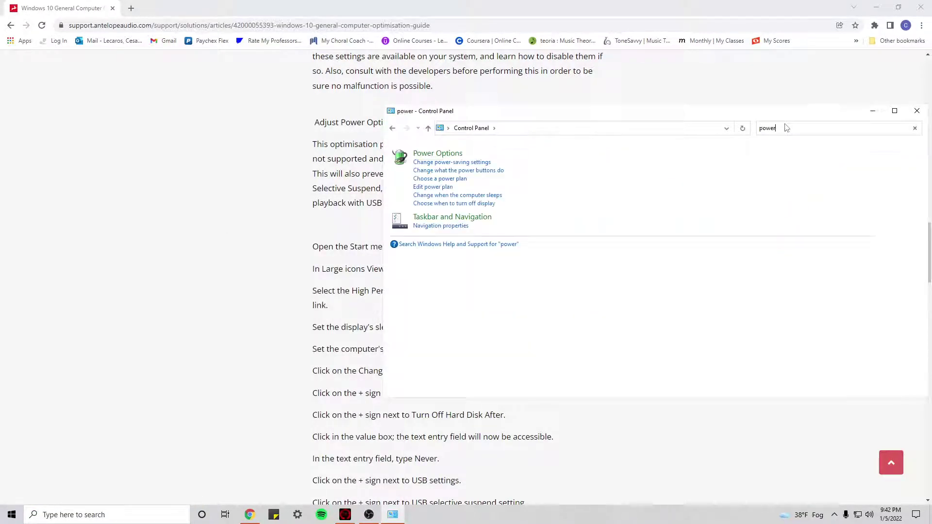
click(437, 154)
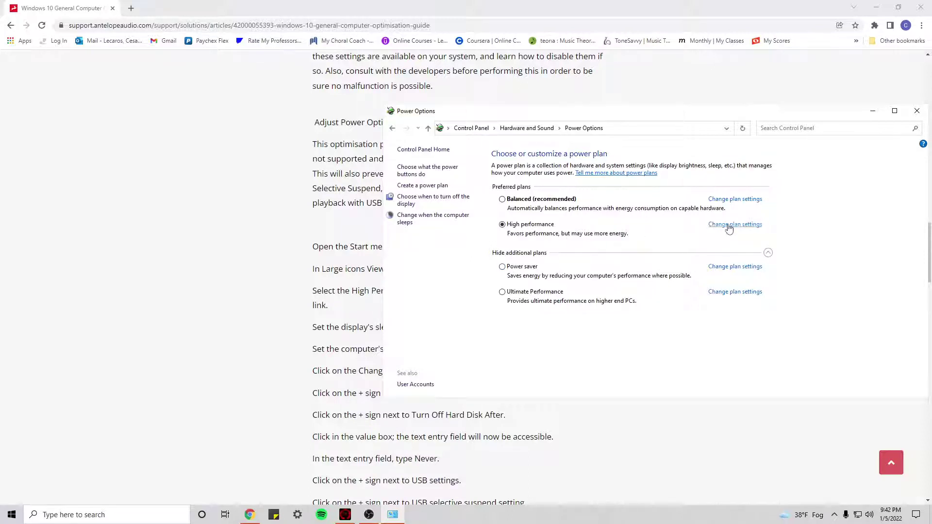
Open the High performance plan's settings and its advanced power settings.
click(731, 225)
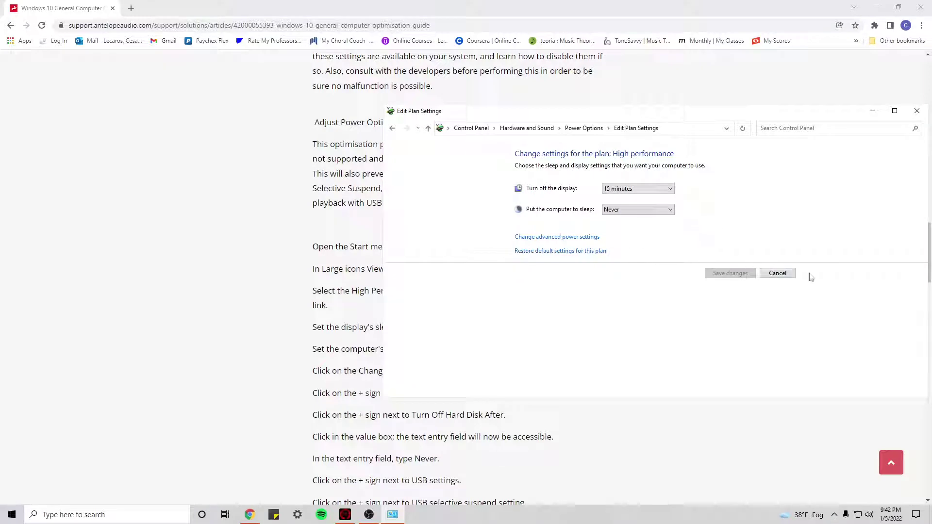
click(778, 272)
click(734, 225)
click(536, 242)
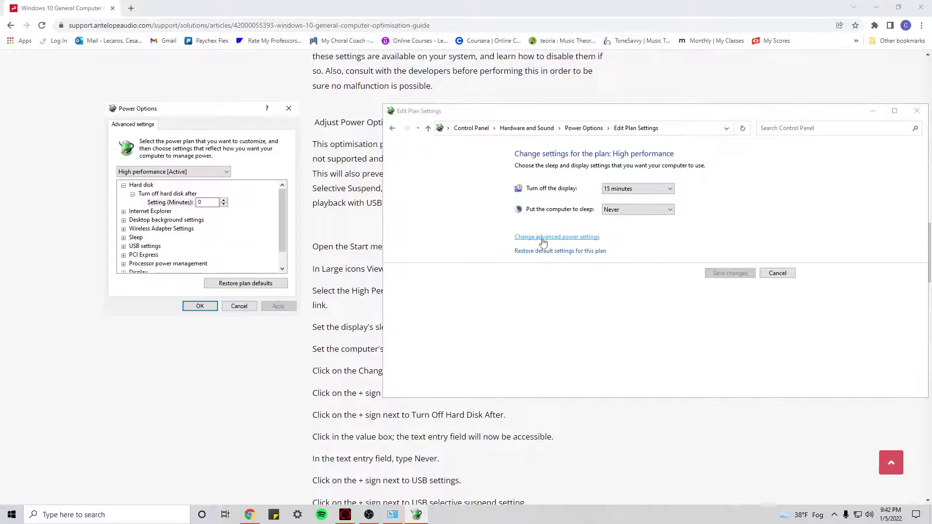
Set Turn off hard disk after to Never and confirm USB selective suspend reads Disabled.
click(124, 187)
click(123, 187)
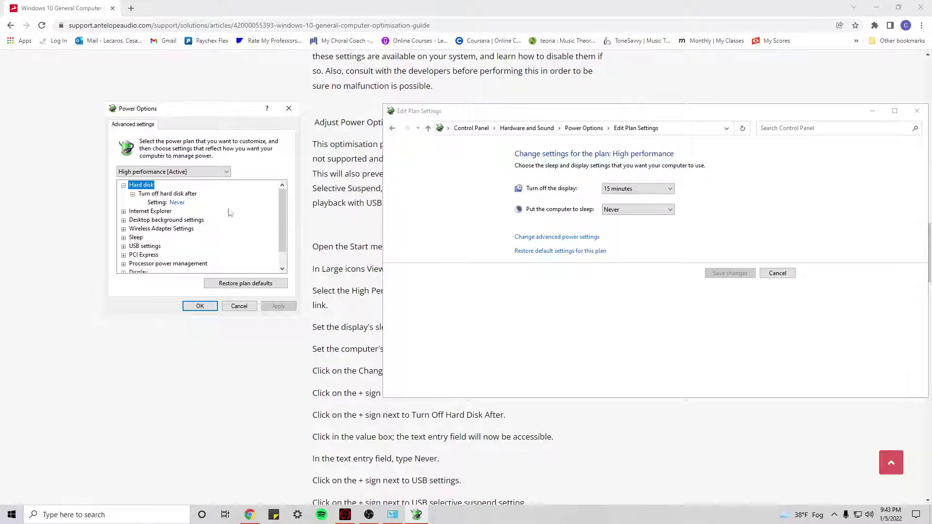
click(124, 185)
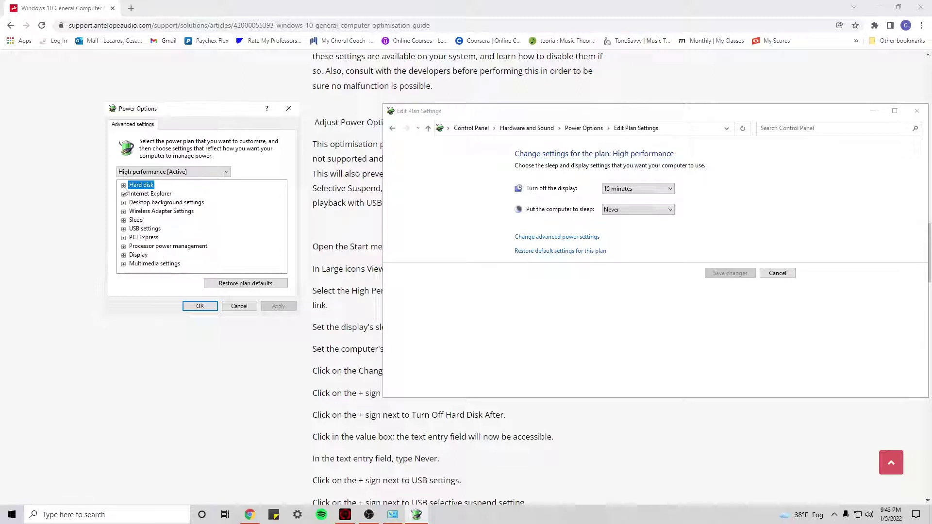
click(123, 229)
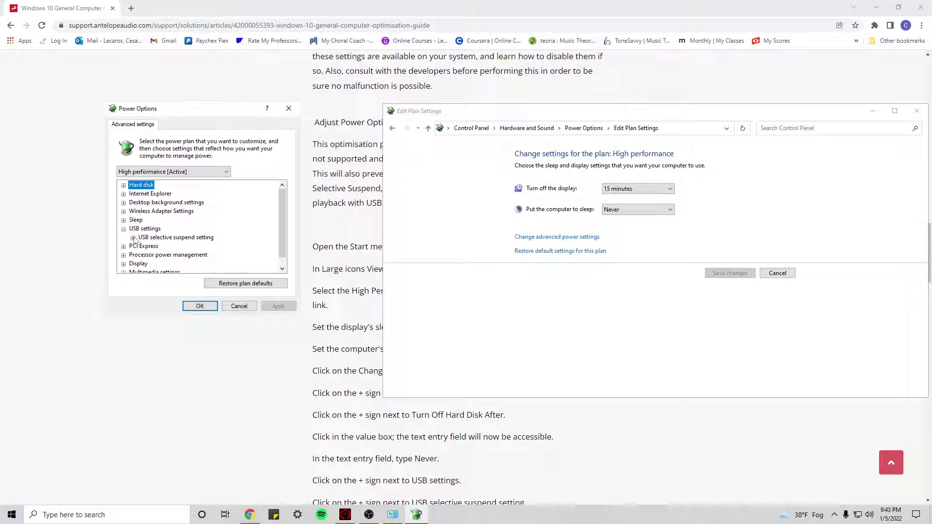
click(133, 238)
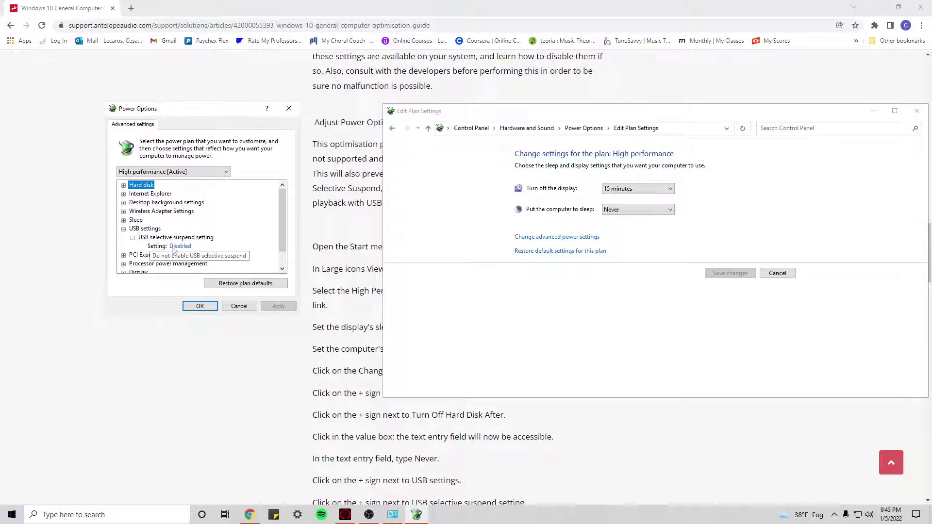
click(123, 220)
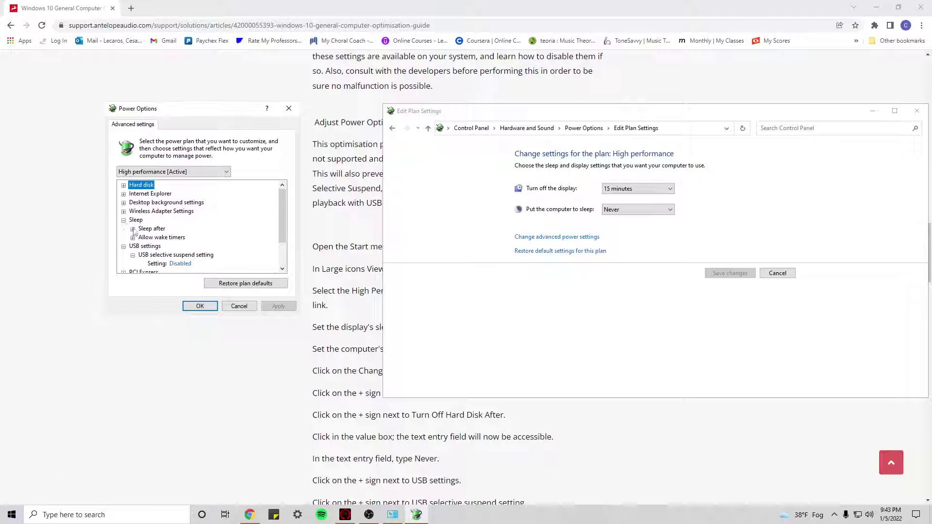
Check that the Sleep after value is set to Never.
click(133, 230)
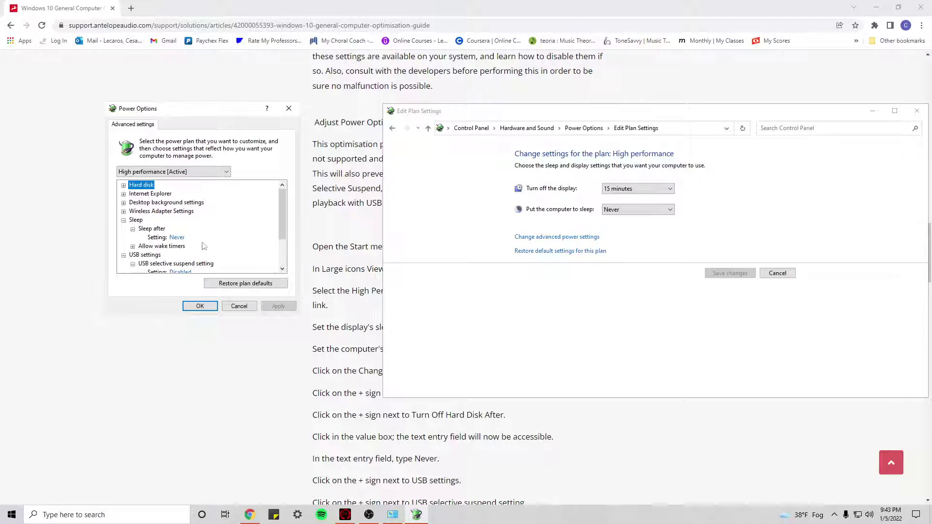
click(178, 238)
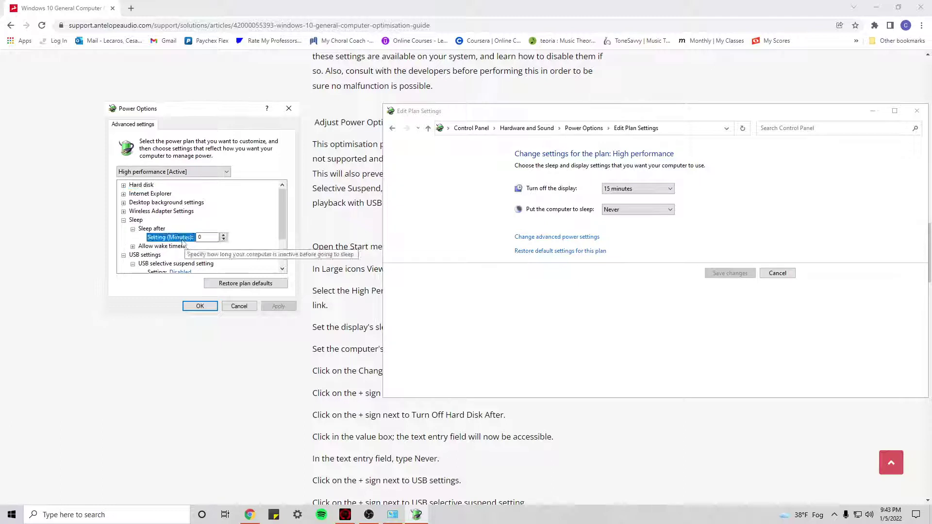
click(133, 229)
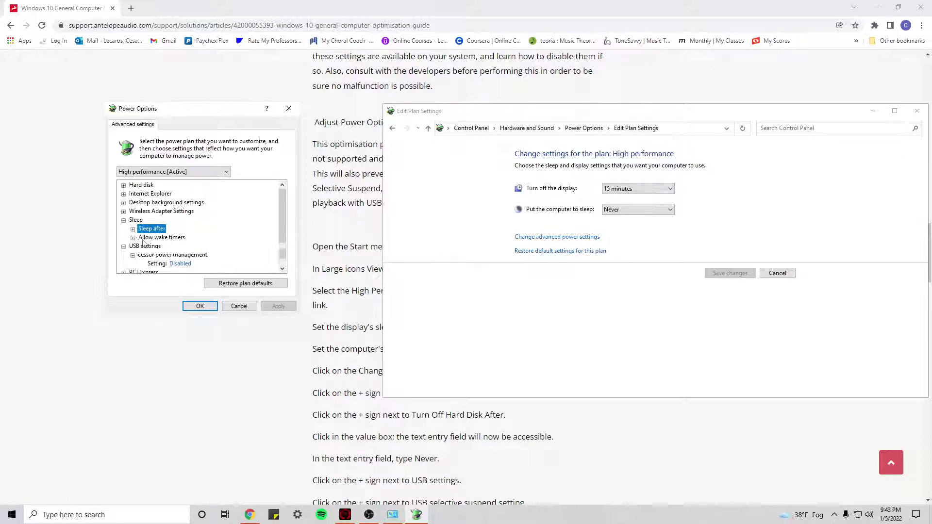
Check that minimum and maximum processor states are both at 100%.
scroll(194, 262, down, 1)
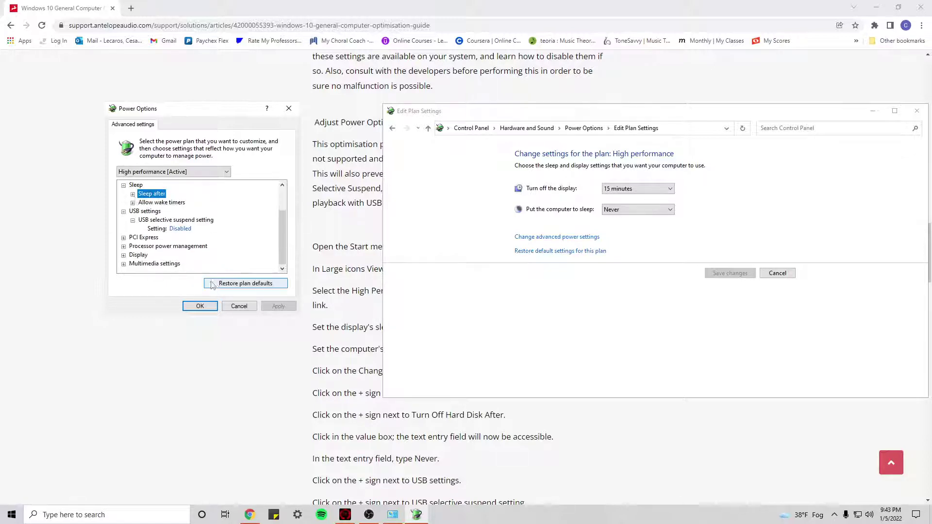
click(123, 246)
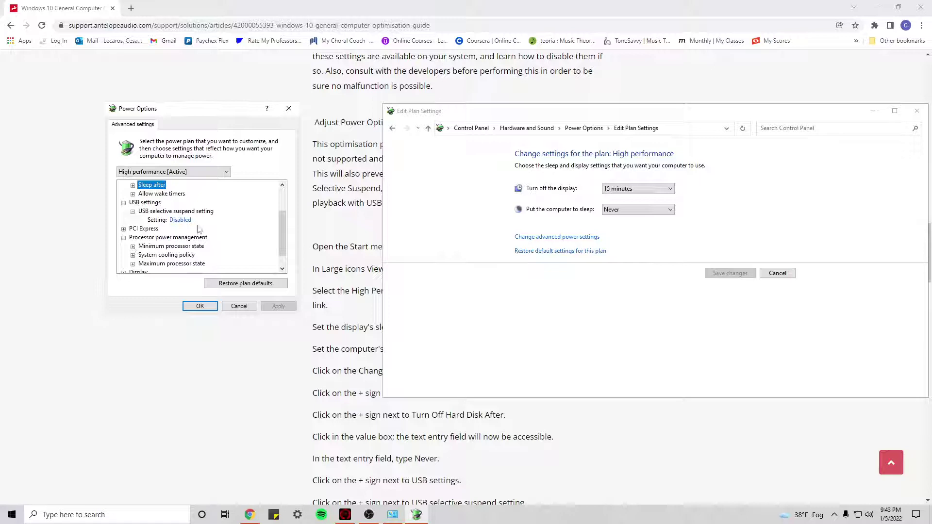
scroll(171, 253, down, 1)
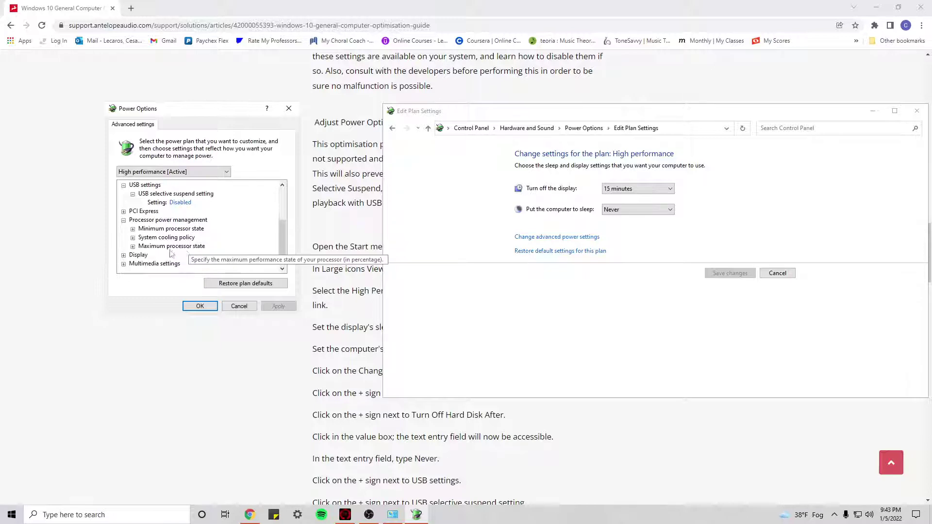
click(133, 246)
click(133, 246)
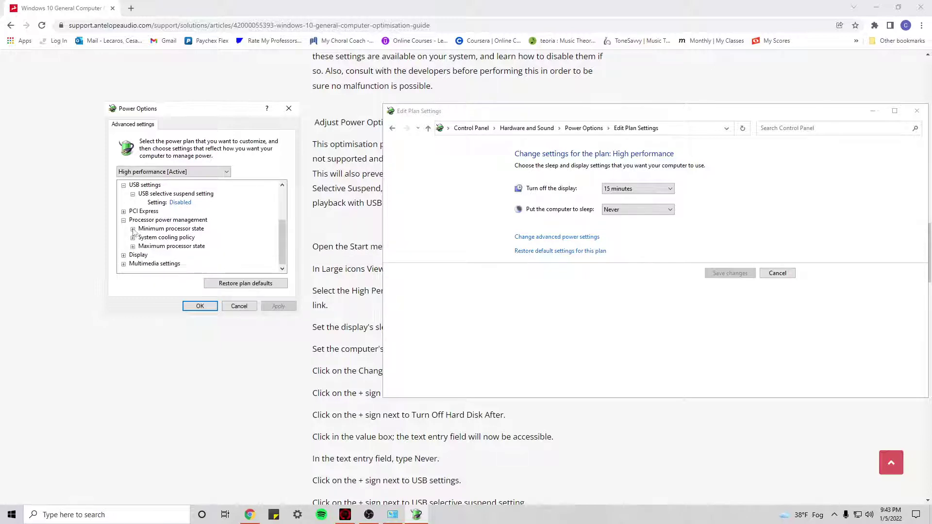
click(133, 229)
scroll(134, 238, down, 1)
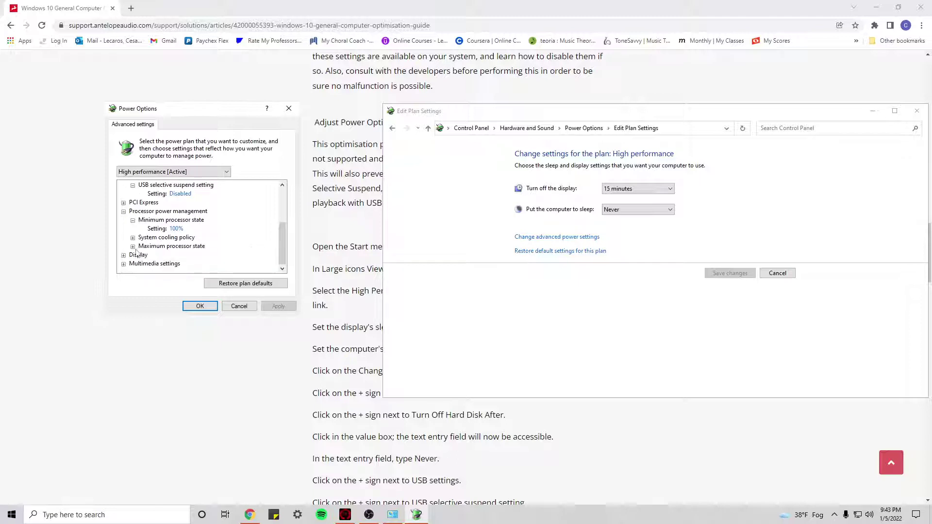
click(133, 247)
scroll(206, 241, up, 2)
scroll(206, 241, up, 1)
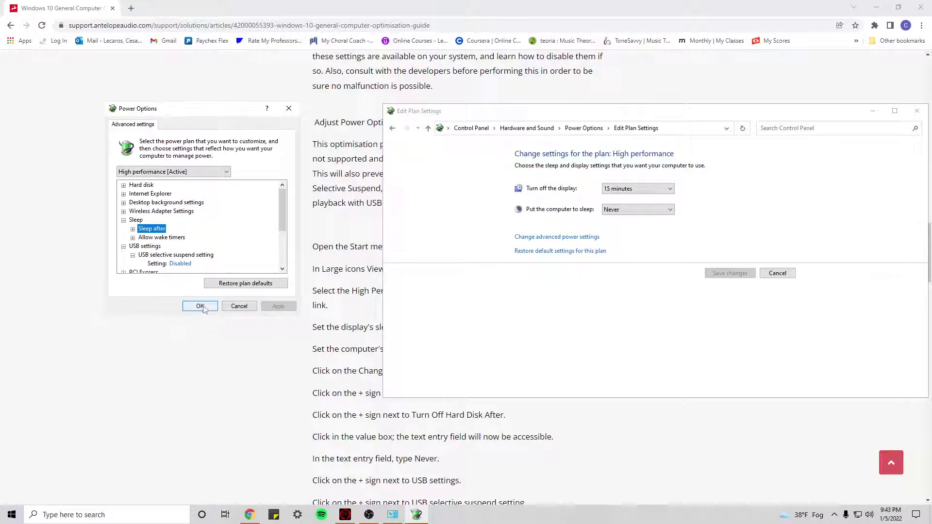
Accept the advanced power settings and close the Edit Plan Settings window.
click(205, 309)
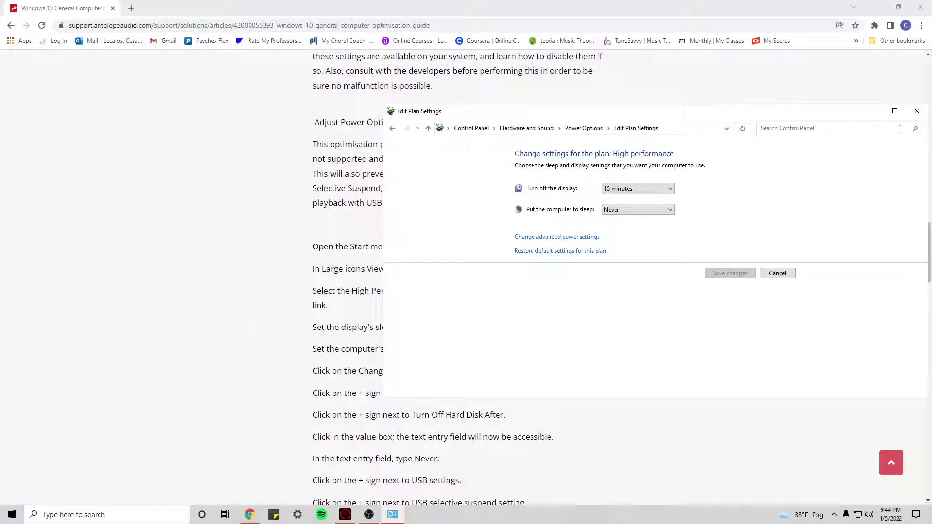
drag(845, 116, 776, 156)
click(854, 154)
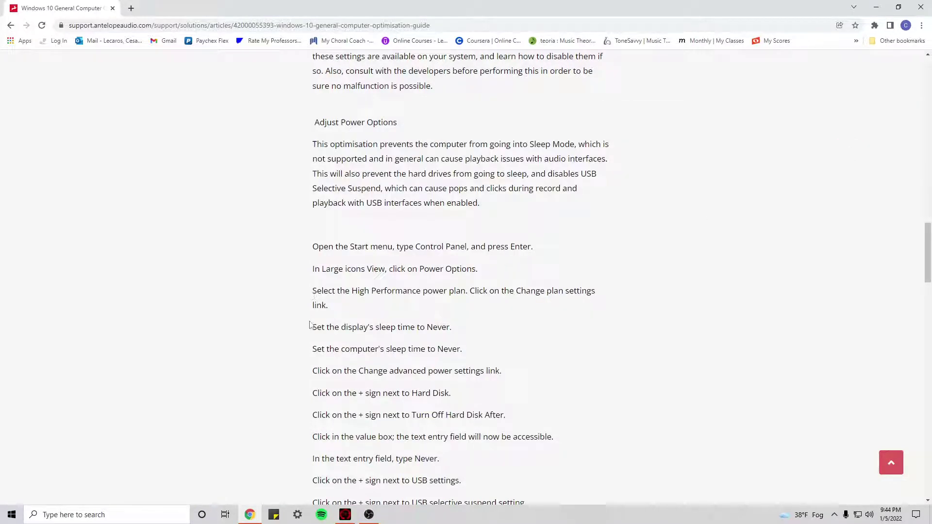
Scroll the guide to the Disable USB Power Management (USB interfaces only) section.
scroll(313, 324, down, 2)
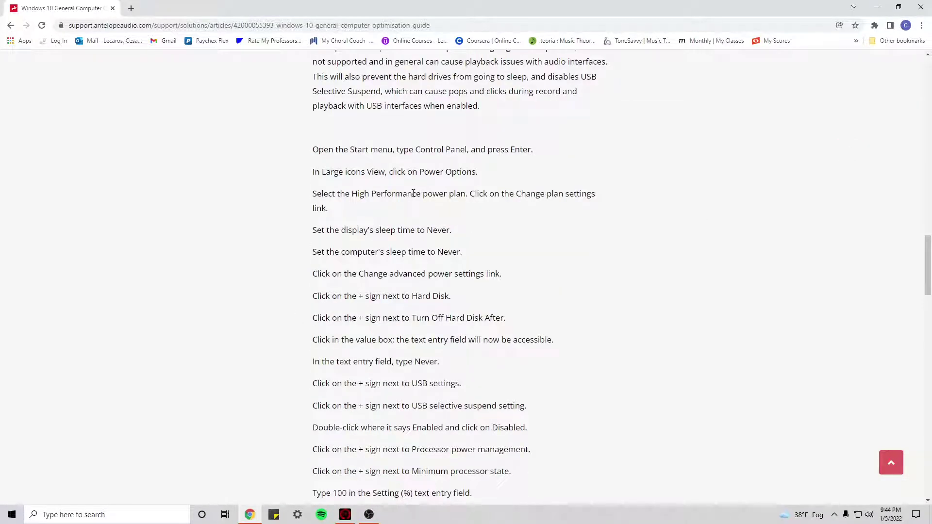
scroll(360, 388, down, 8)
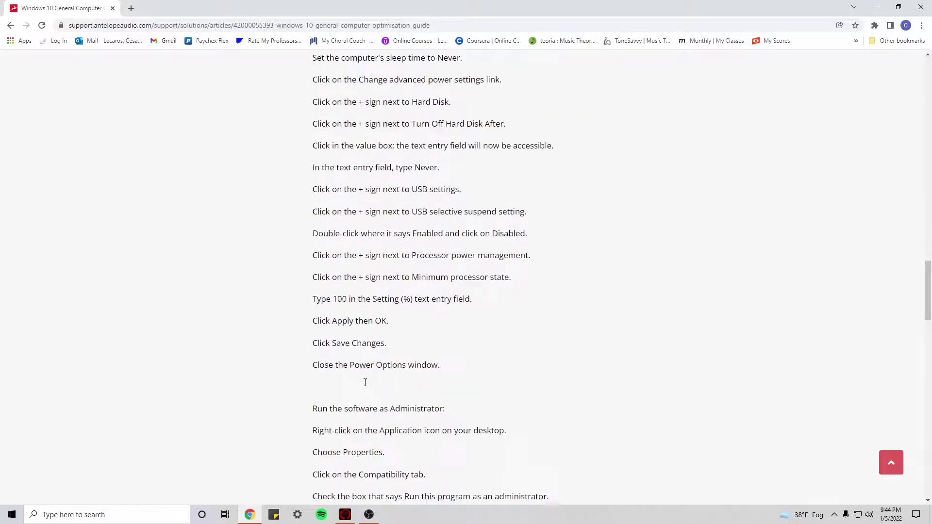
scroll(364, 374, down, 3)
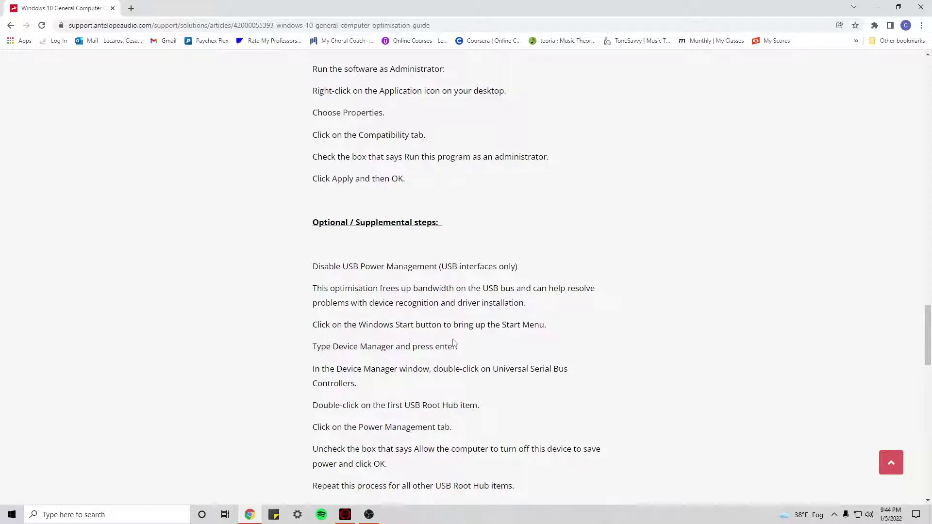
scroll(453, 345, down, 1)
key(super)
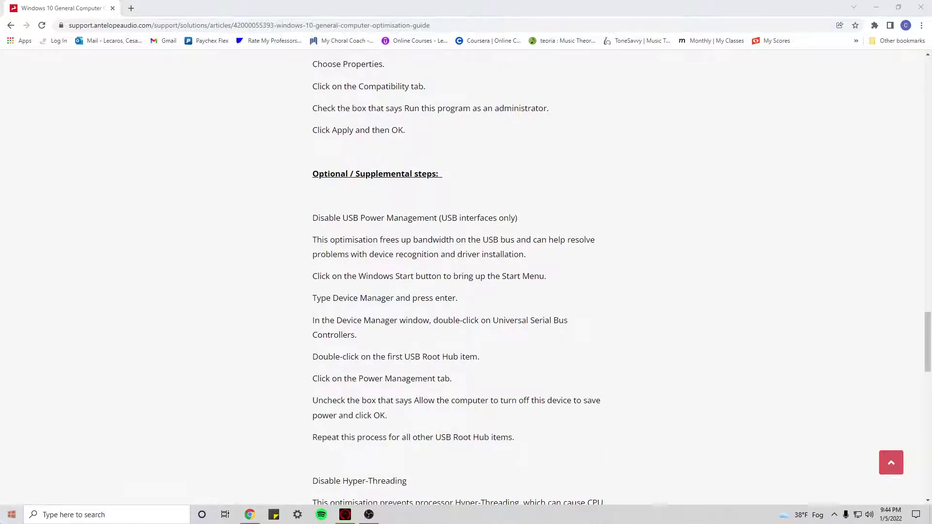
Open Device Manager via a 'device' search and expand Universal Serial Bus controllers.
text(device)
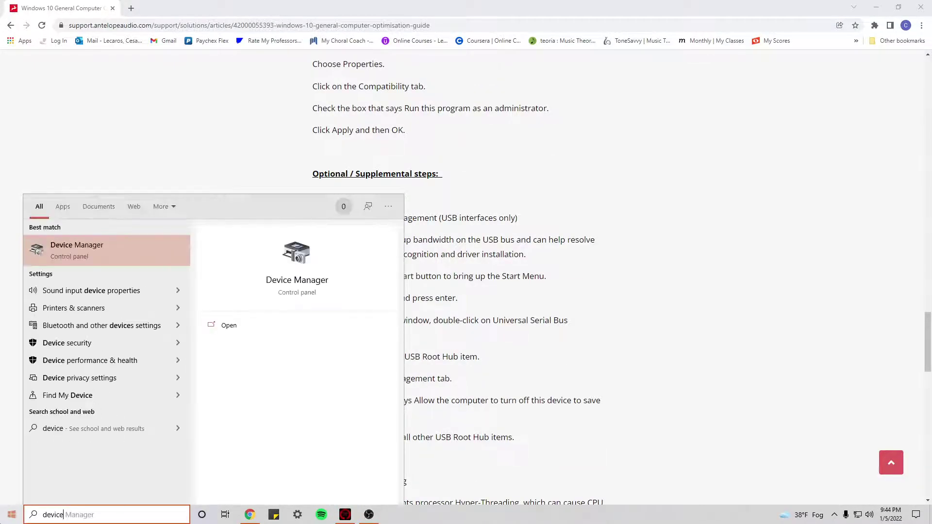
key(Return)
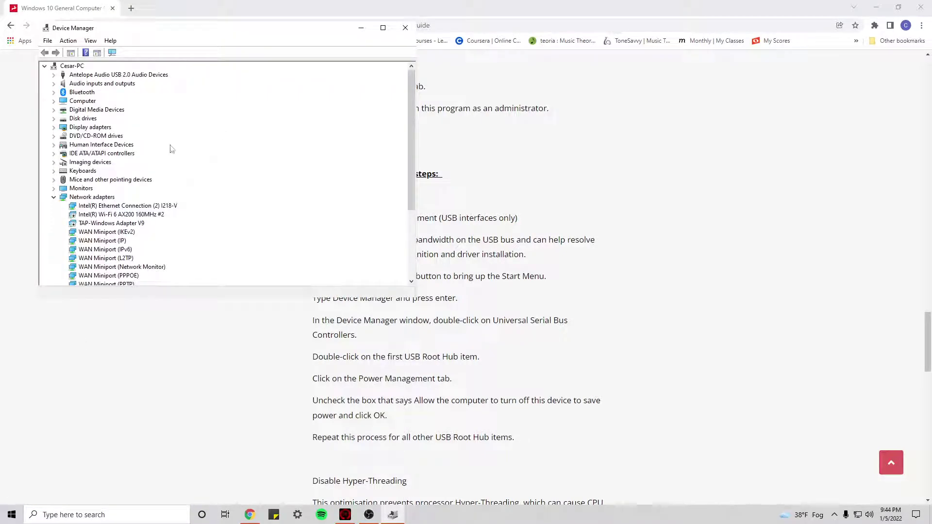
click(53, 198)
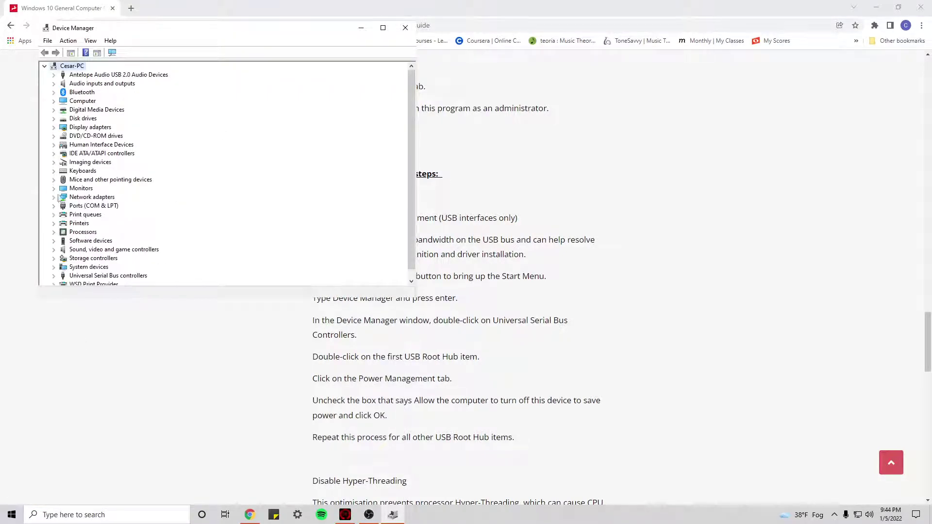
scroll(74, 186, down, 1)
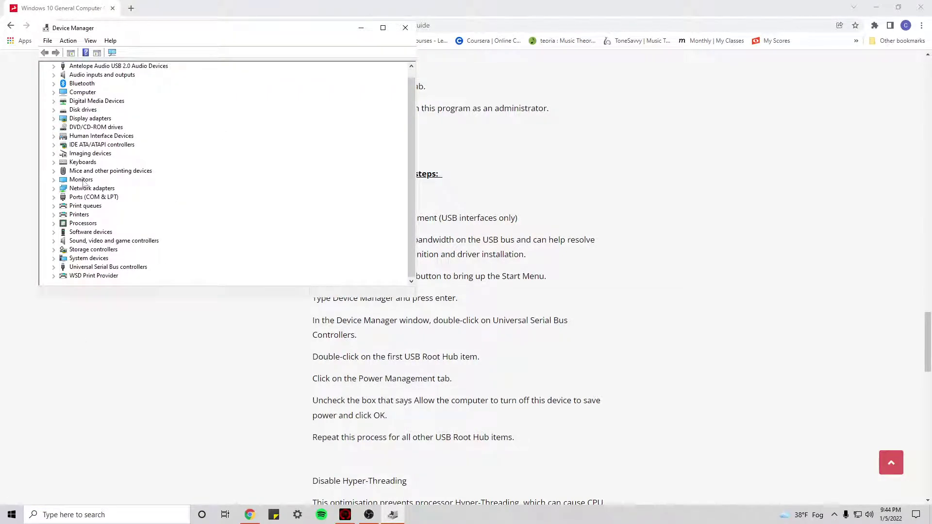
click(57, 268)
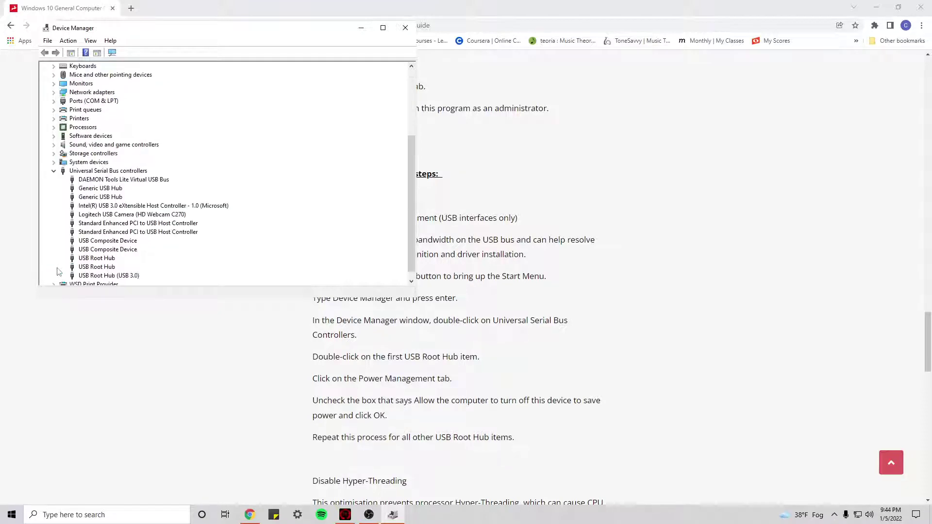
Review the Power Management settings of the USB 3.0 and second USB Root Hubs.
double_click(113, 278)
click(251, 73)
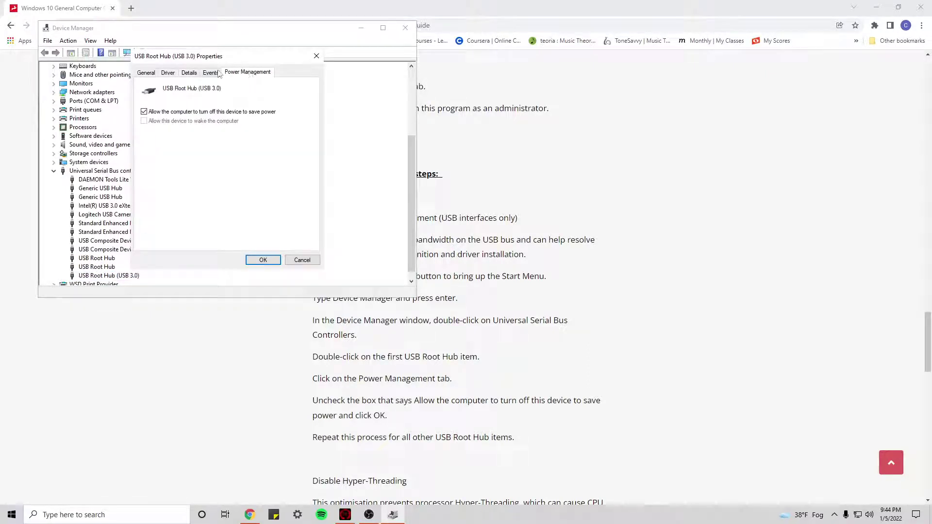
click(218, 73)
click(231, 74)
click(262, 260)
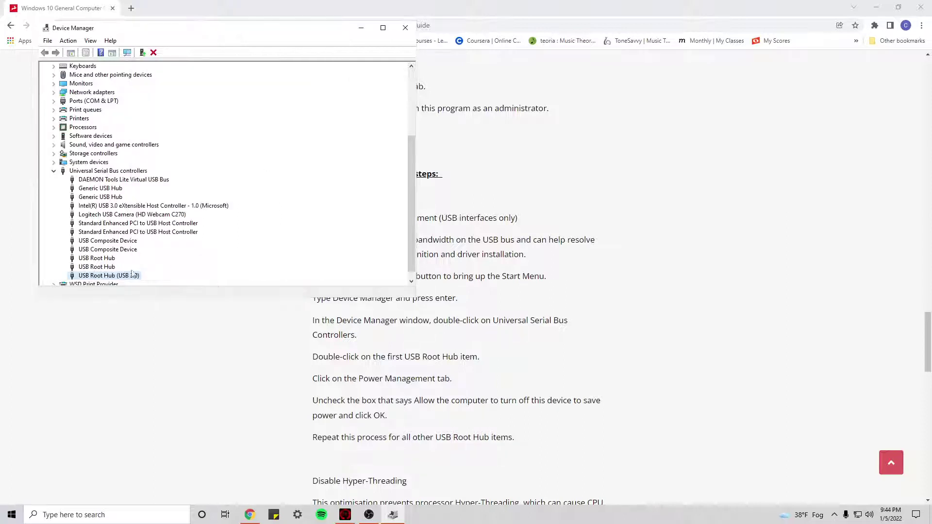
double_click(115, 268)
click(297, 72)
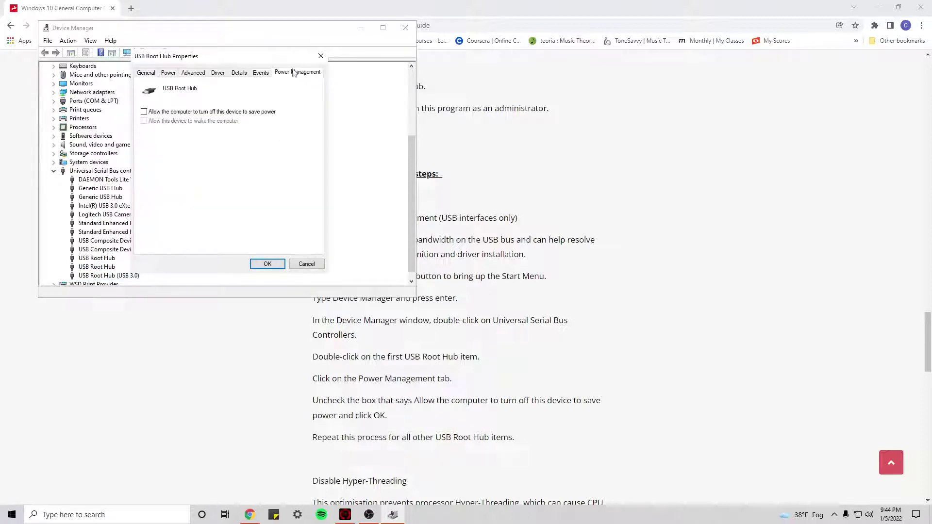
click(267, 263)
Clear 'Allow the computer to turn off this device to save power' on the first USB Root Hub.
double_click(111, 258)
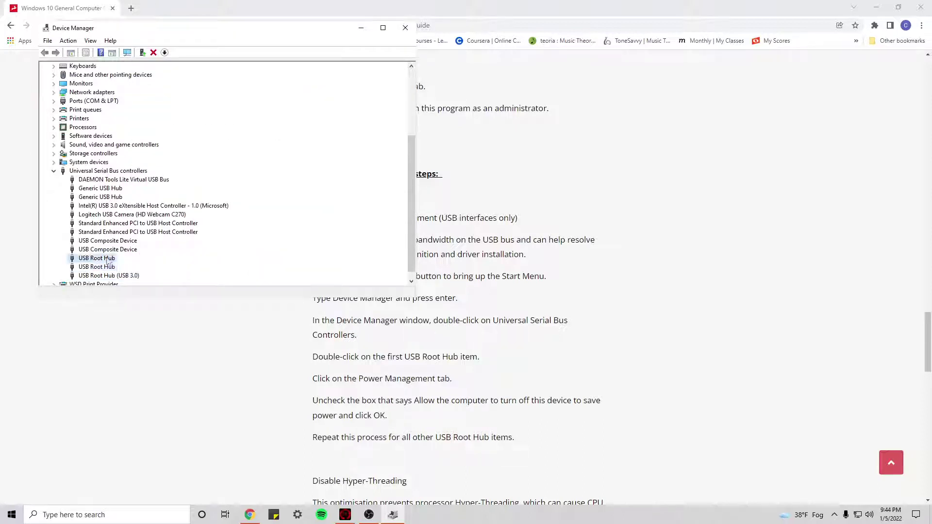
click(297, 72)
click(192, 112)
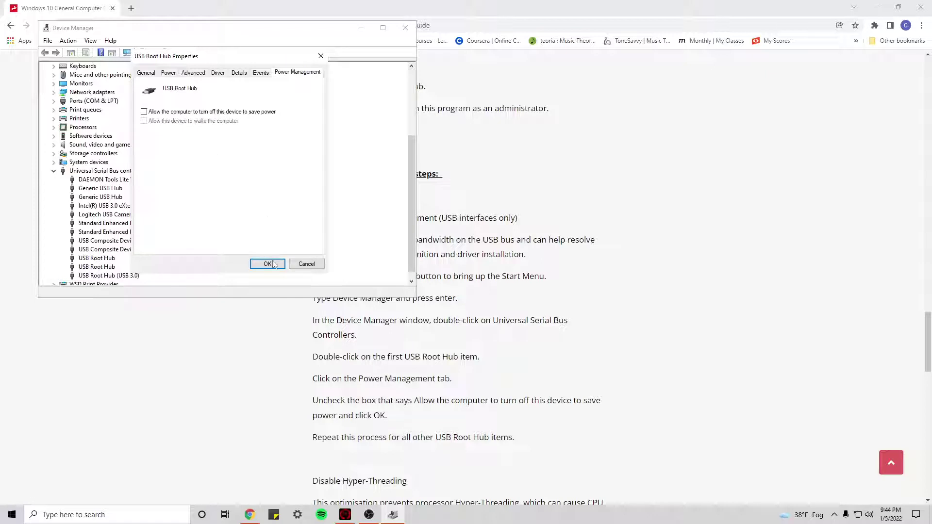
click(267, 263)
Clear the save-power option on both Generic USB Hubs and apply it.
click(111, 198)
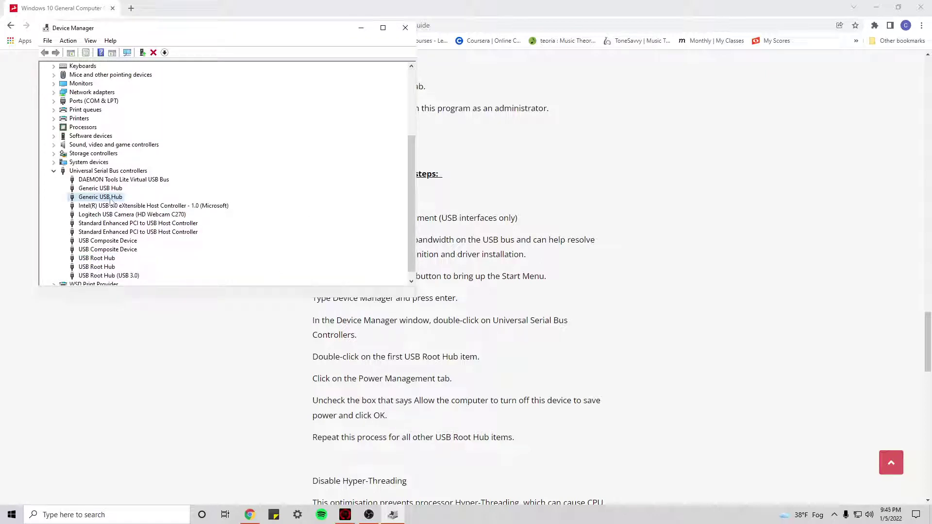
double_click(111, 198)
click(298, 72)
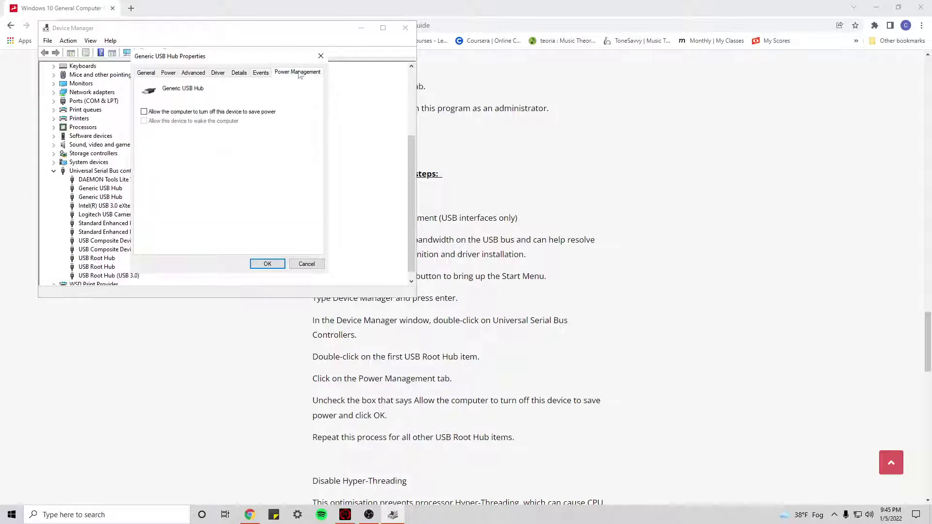
click(198, 109)
click(268, 264)
double_click(116, 196)
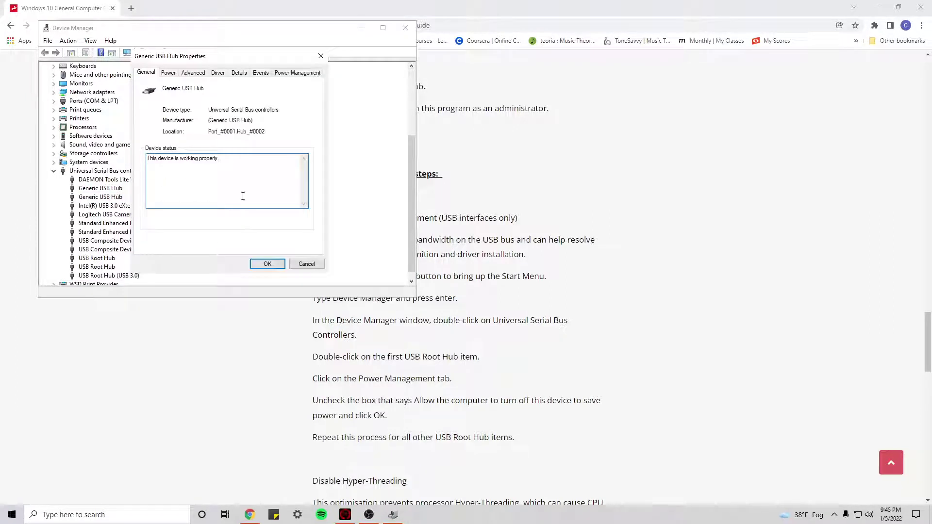
click(288, 73)
click(279, 112)
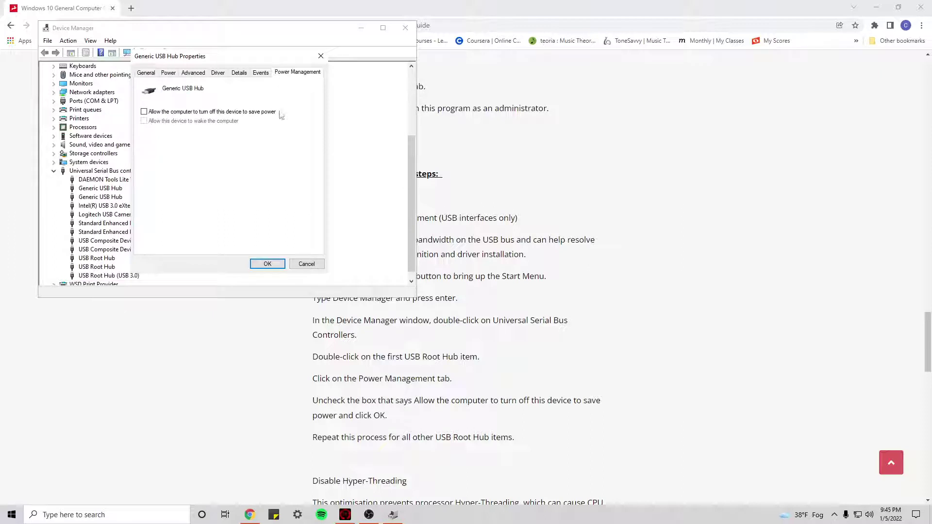
click(267, 264)
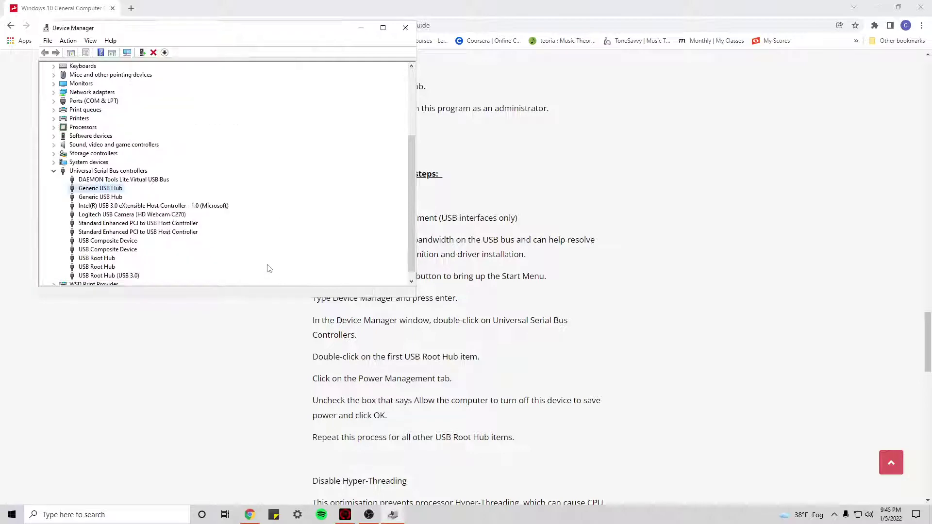
Close Device Manager and scroll down through the Chrome optimisation guide.
click(405, 28)
scroll(355, 293, down, 5)
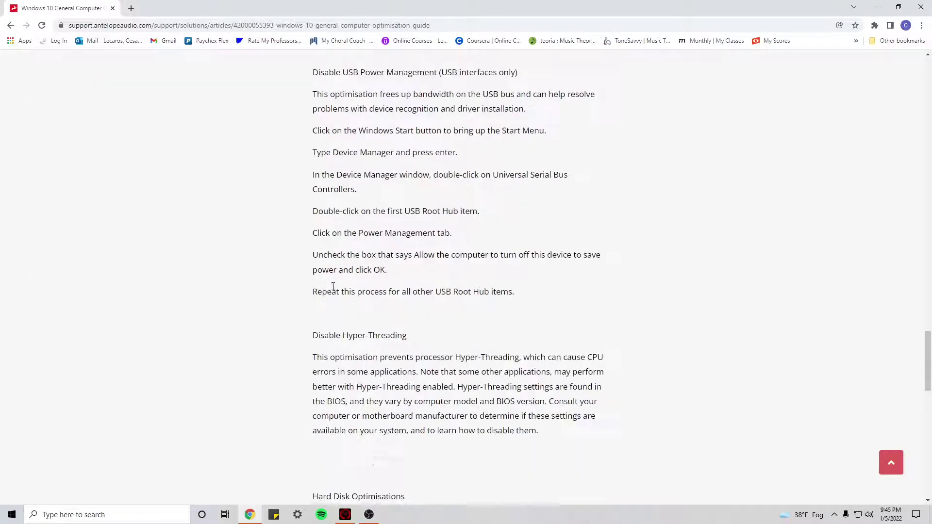
scroll(240, 272, down, 2)
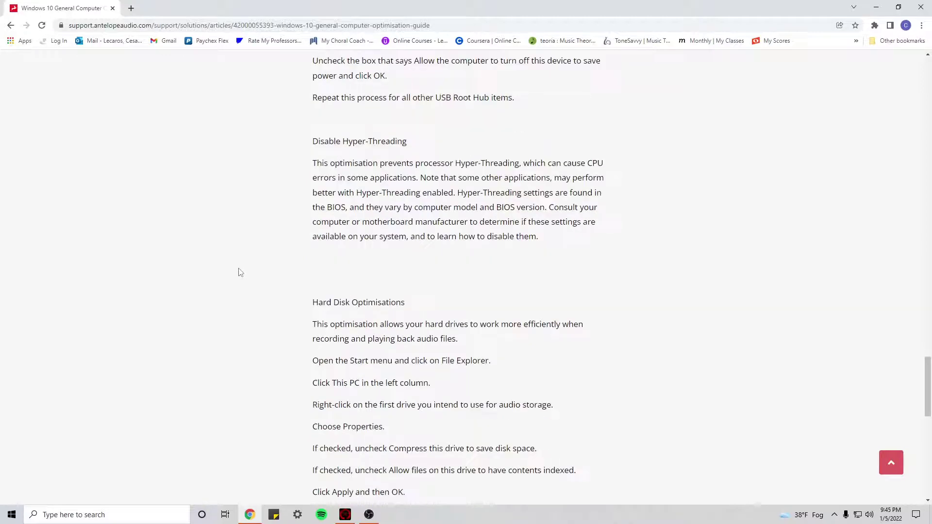
scroll(236, 280, down, 5)
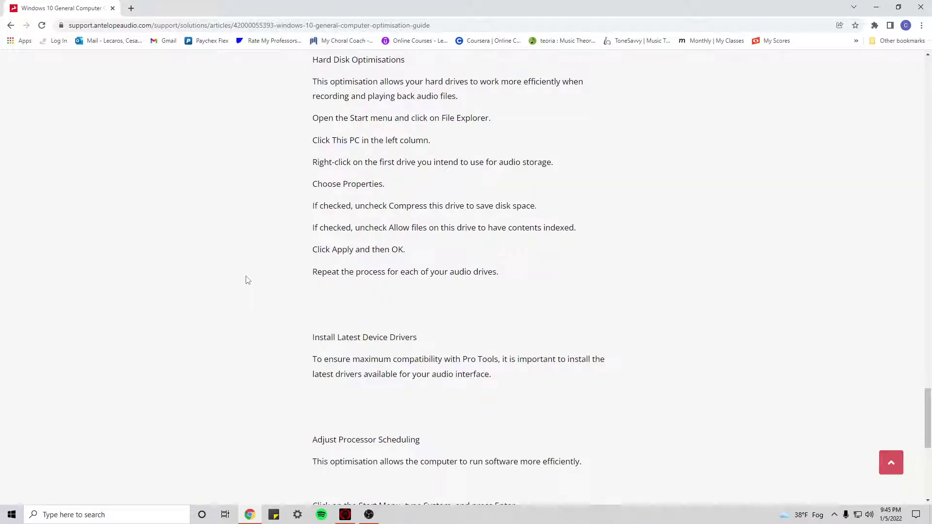
scroll(249, 282, down, 3)
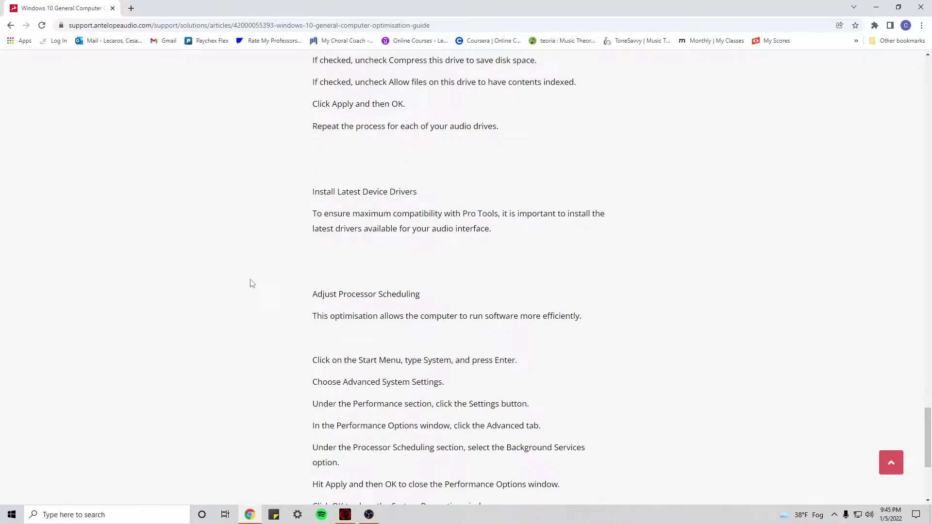
scroll(252, 283, down, 4)
Return to the top of the guide at its graphics-driver update section.
scroll(267, 292, up, 5)
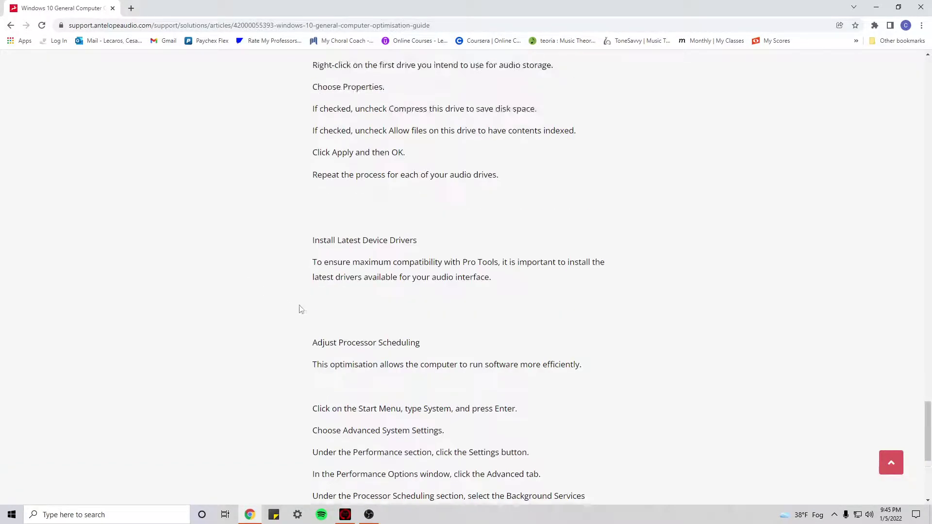
scroll(386, 329, up, 6)
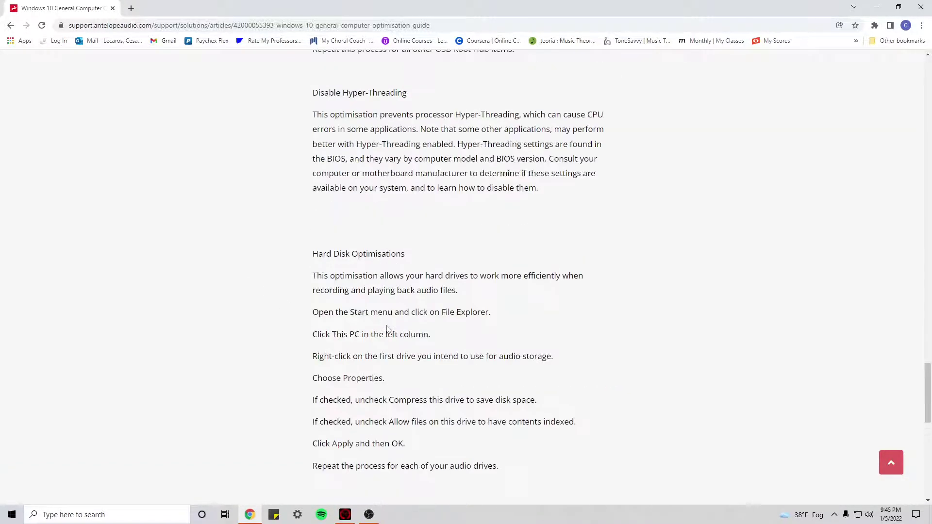
scroll(520, 329, up, 6)
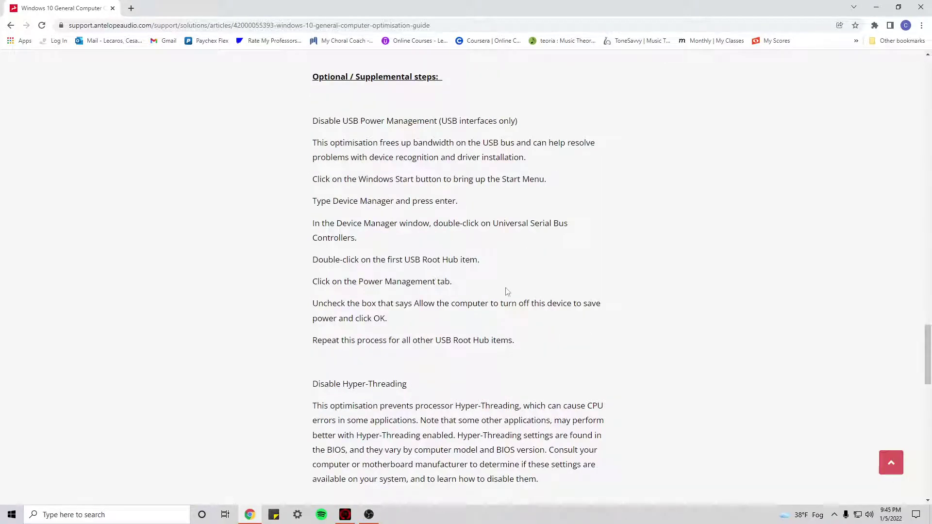
scroll(508, 291, up, 5)
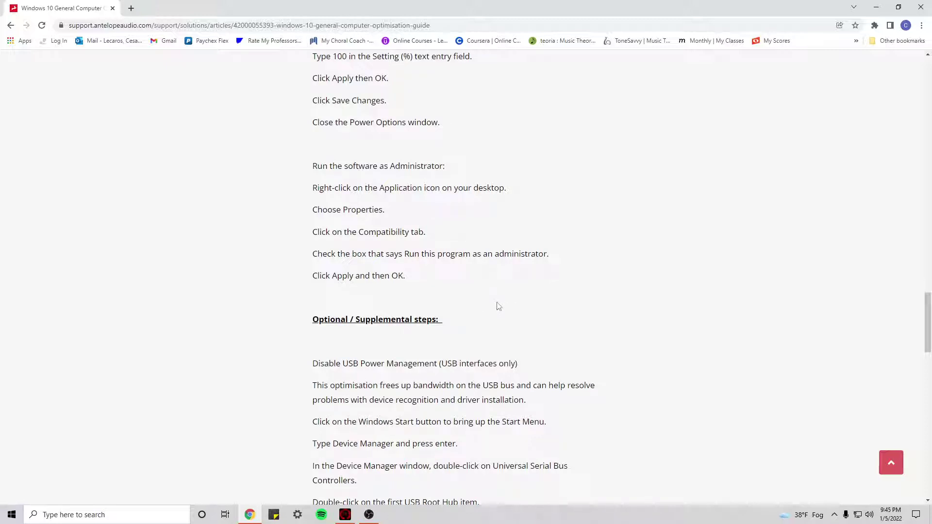
scroll(495, 308, up, 4)
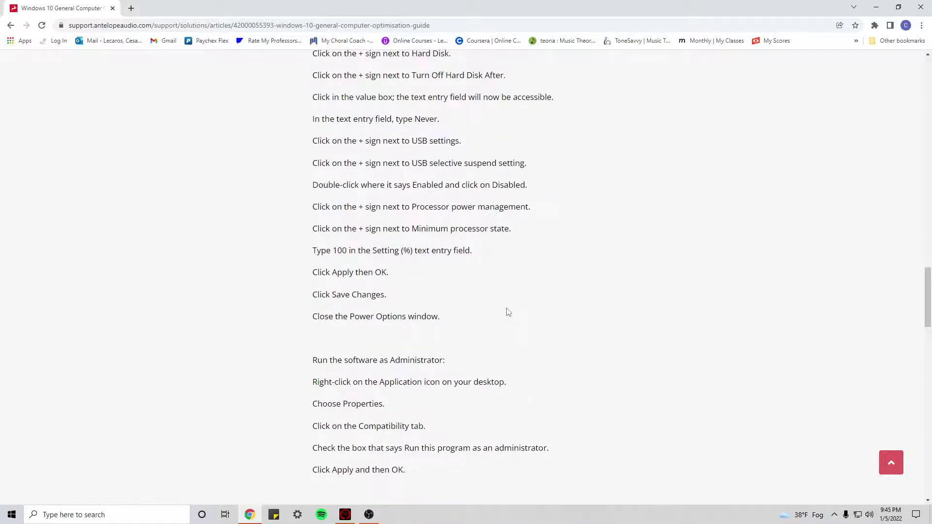
drag(927, 299, 927, 123)
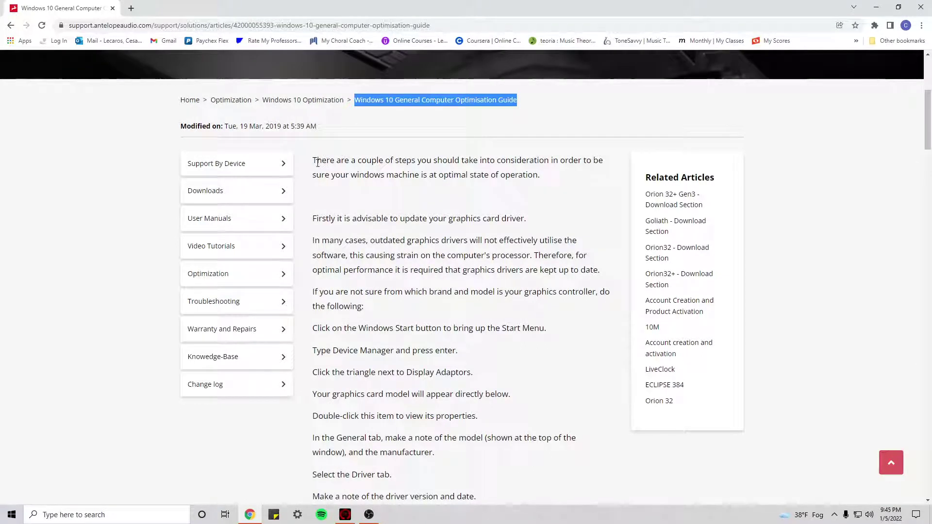
drag(317, 162, 406, 240)
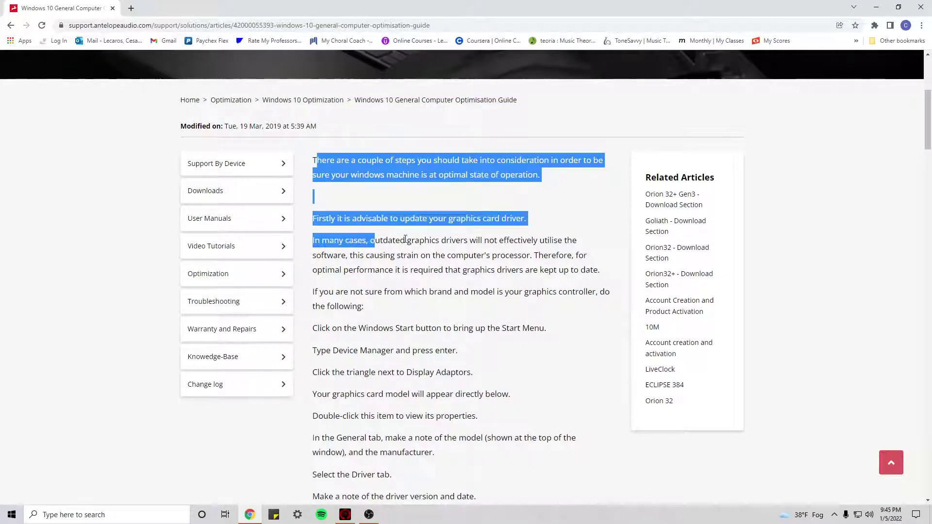
click(422, 242)
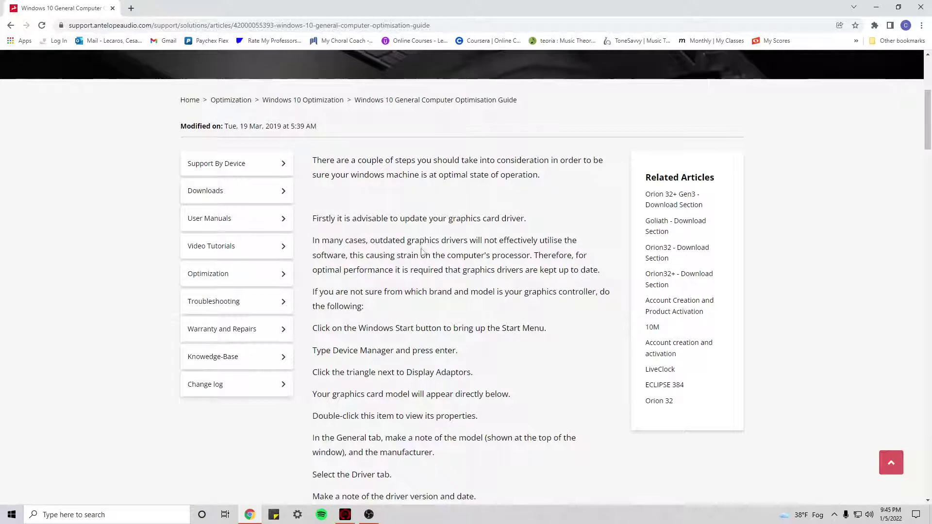
mouse_move(373, 521)
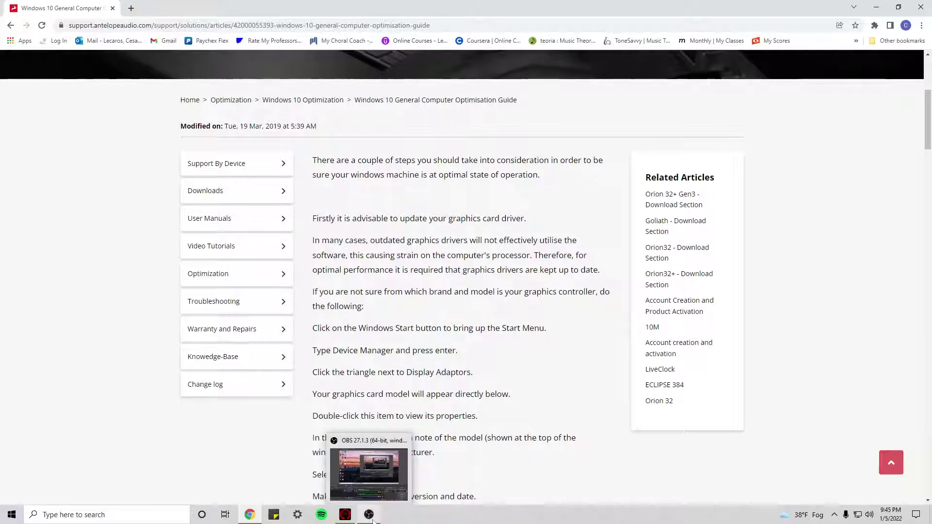